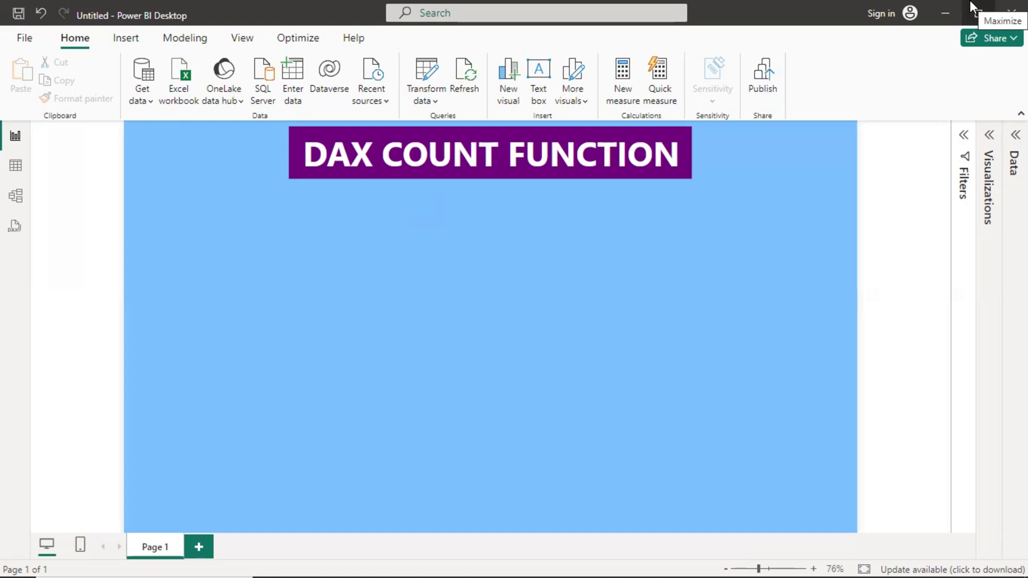
Switch to the FEB CUSROMERS.xlsx workbook in Excel and examine the AMOUNT column of the customer data
key("alt+Tab")
key("alt+Tab")
key("alt+Tab")
key("alt+Tab")
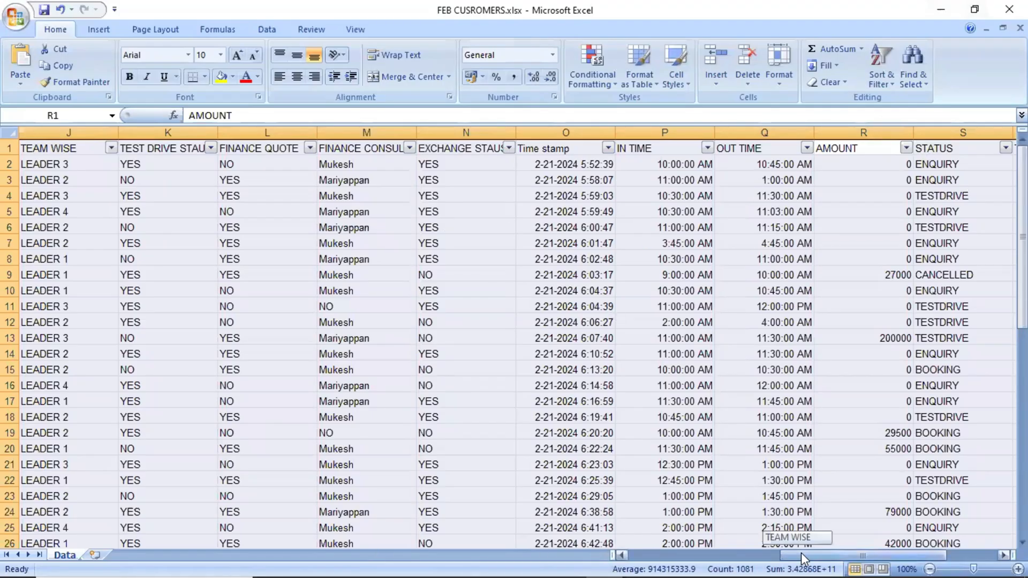
left_click_drag(802, 553, 850, 548)
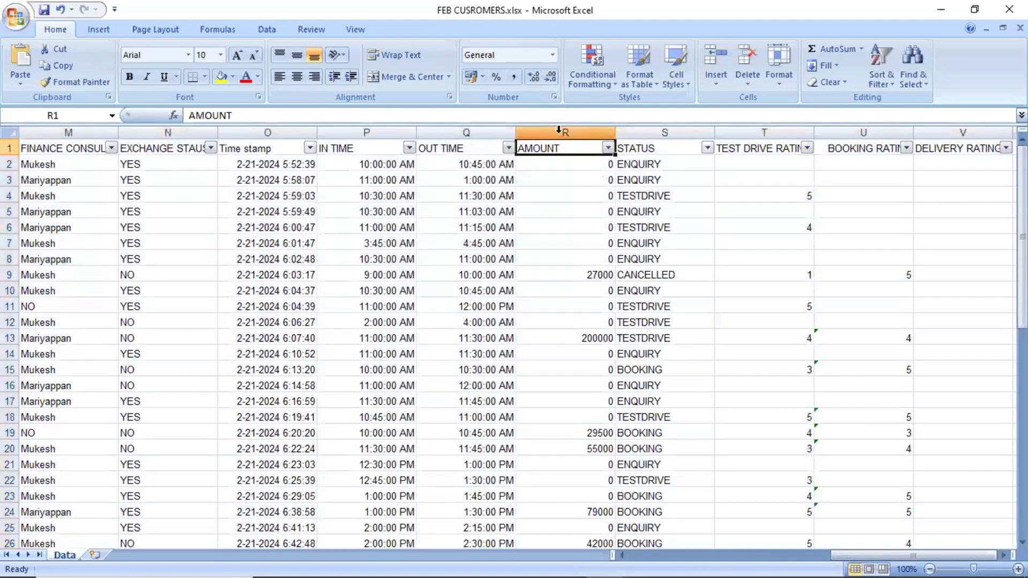
left_click(559, 130)
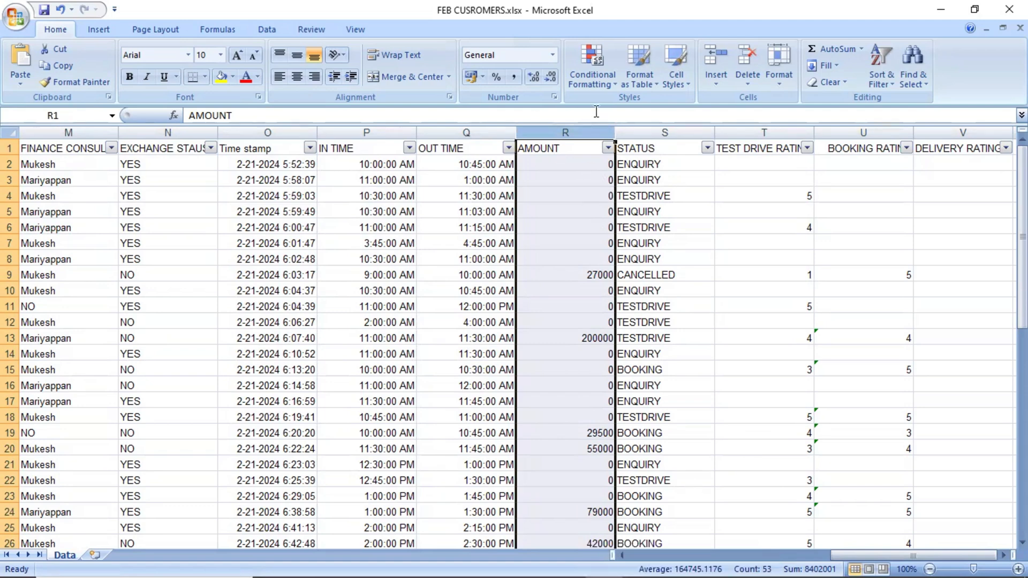
left_click(579, 128)
Switch back to Power BI Desktop and create a new measure named TOTAL CUSTOMER
key("alt+Tab")
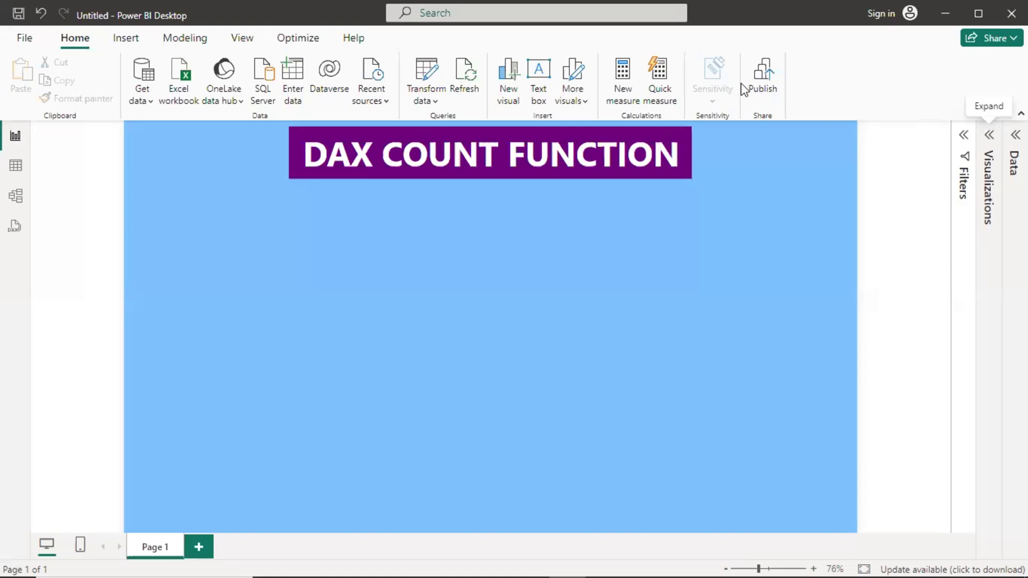
left_click(617, 76)
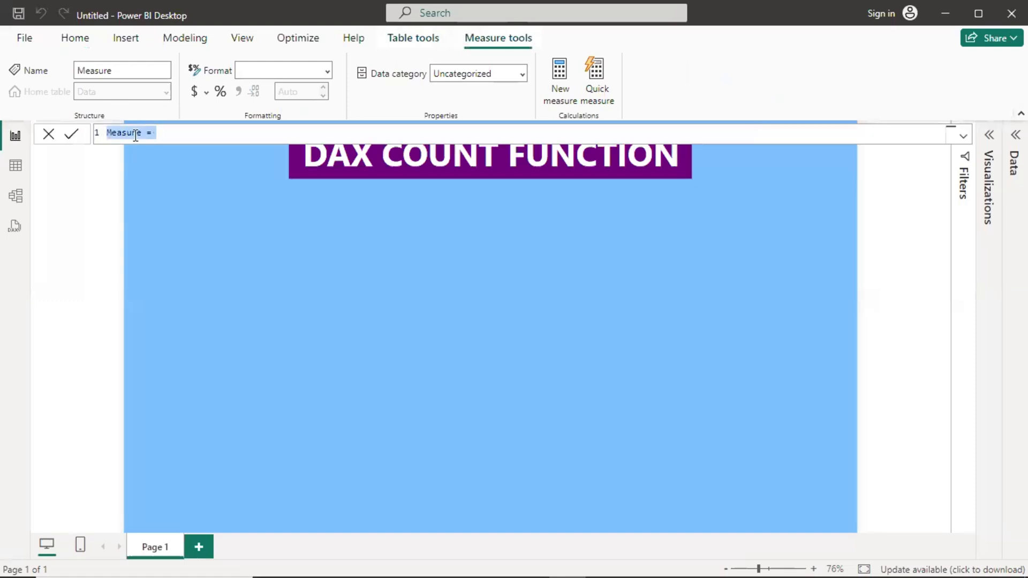
left_click(141, 133)
key("BackSpace")
key("BackSpace")
key("BackSpace")
key("BackSpace")
key("BackSpace")
key("BackSpace")
key("BackSpace")
type("TOTAL CUSTOMER")
left_click(188, 134)
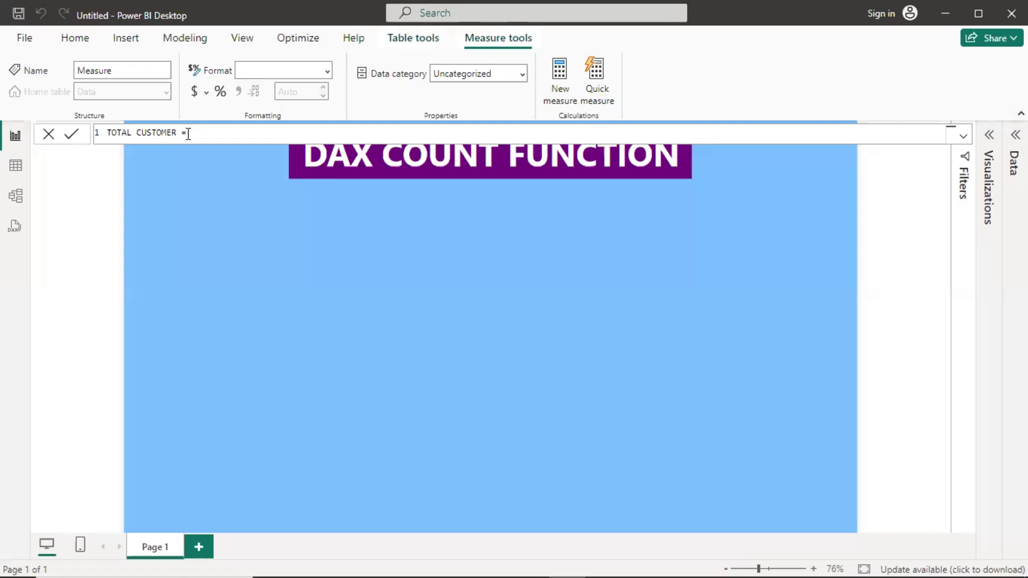
Define the TOTAL CUSTOMER measure as COUNT(Data[ENQ ID]) and commit the formula
type("COU")
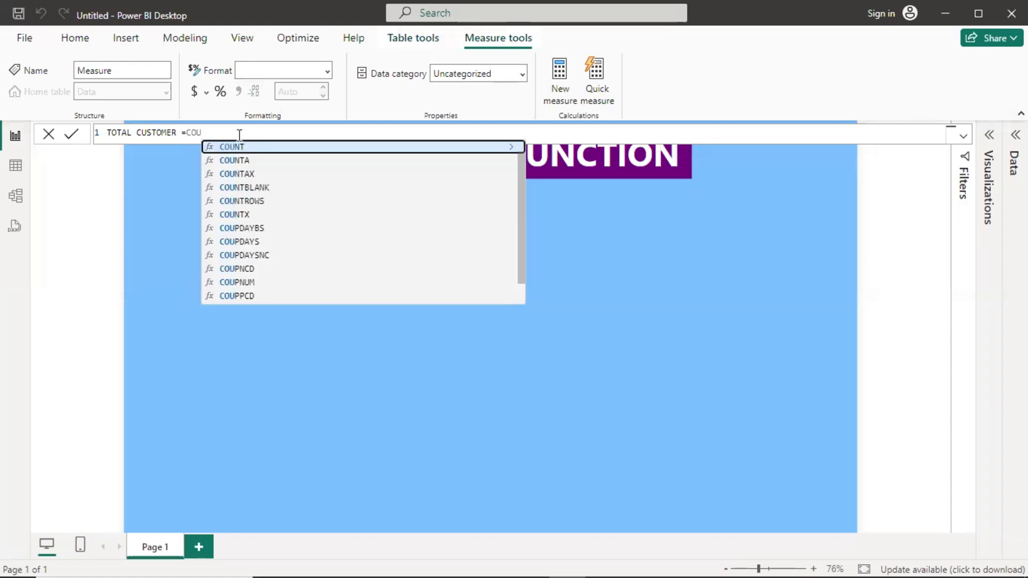
left_click(224, 152)
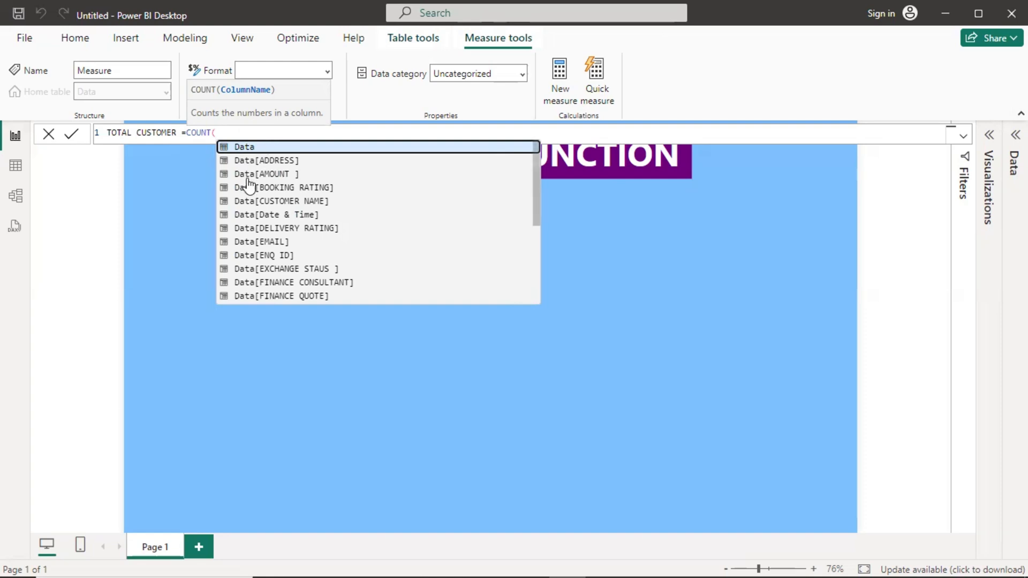
left_click(244, 255)
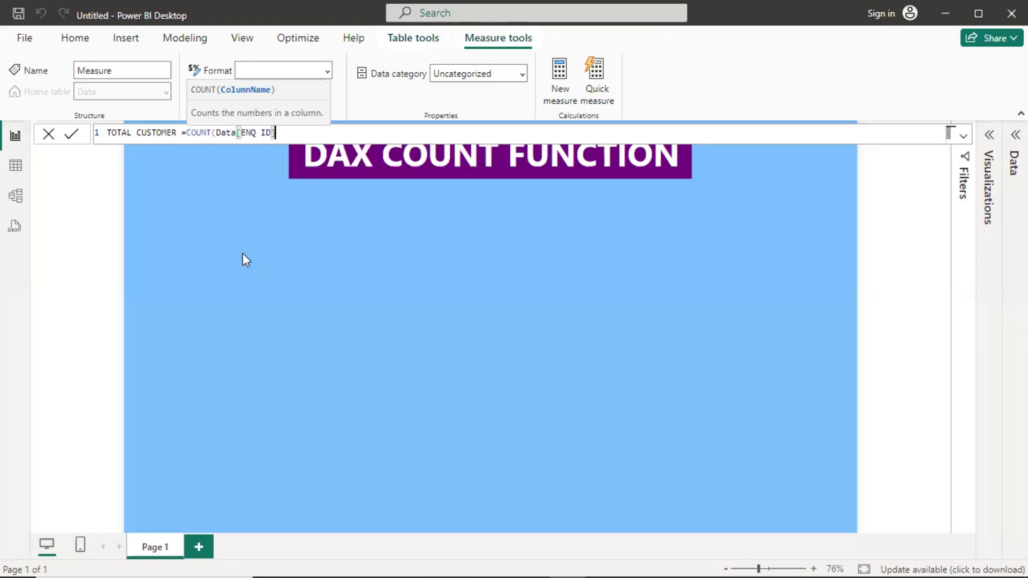
type(")")
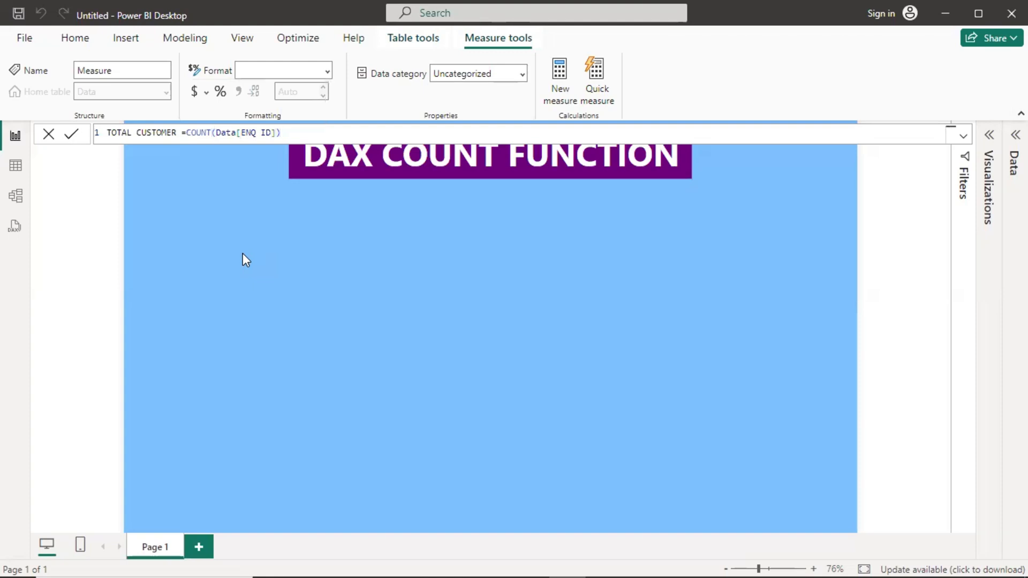
key("Return")
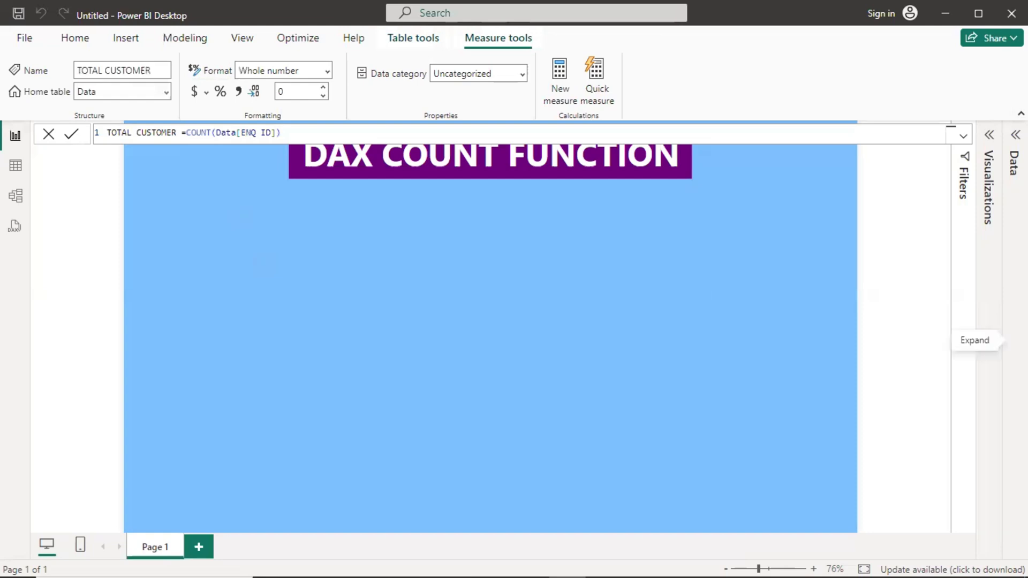
Insert a card visual on the report page and place it below the DAX COUNT FUNCTION title
left_click(1015, 340)
scroll(958, 375, "down", 3)
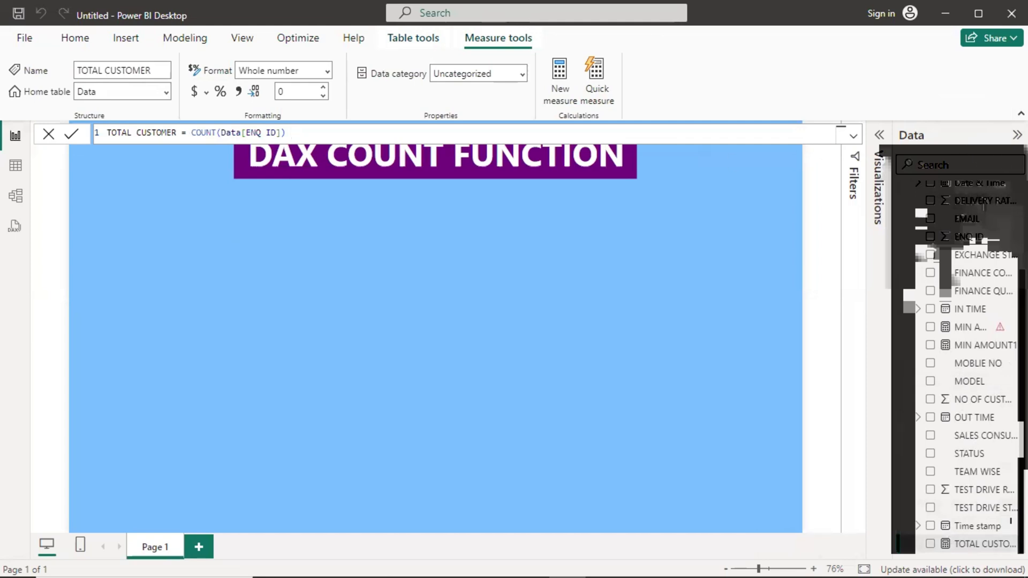
left_click(1017, 135)
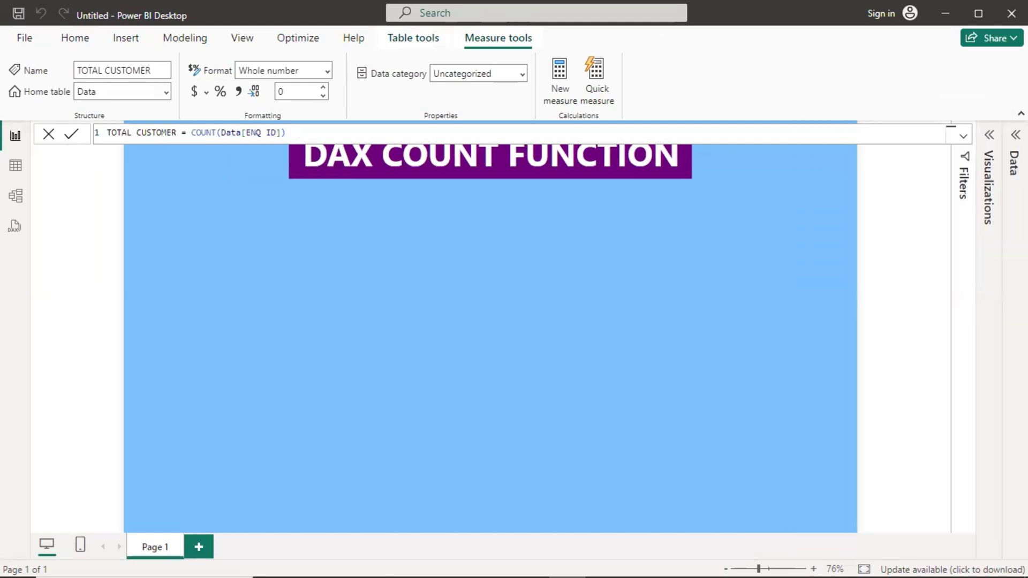
left_click(991, 138)
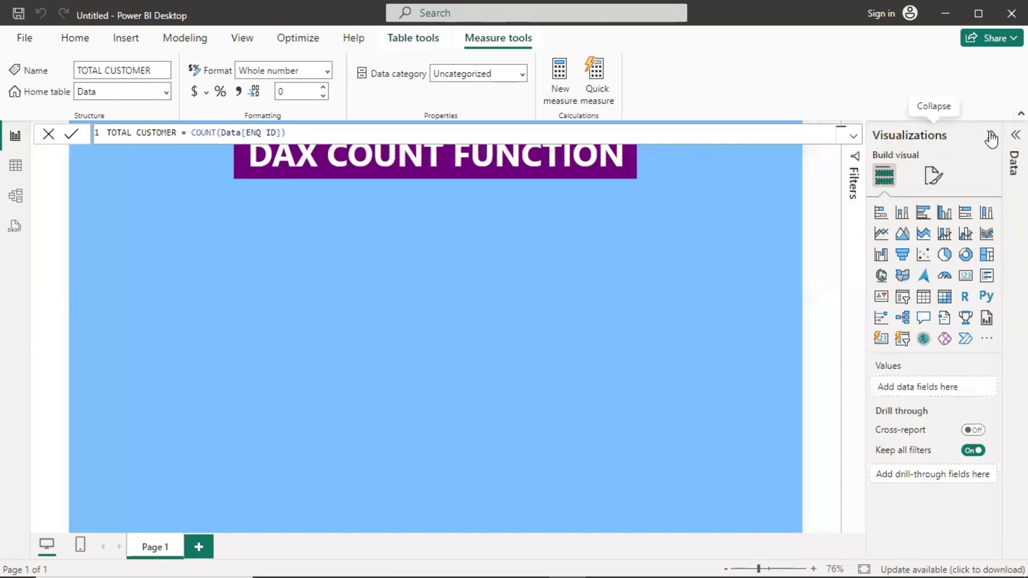
left_click(971, 281)
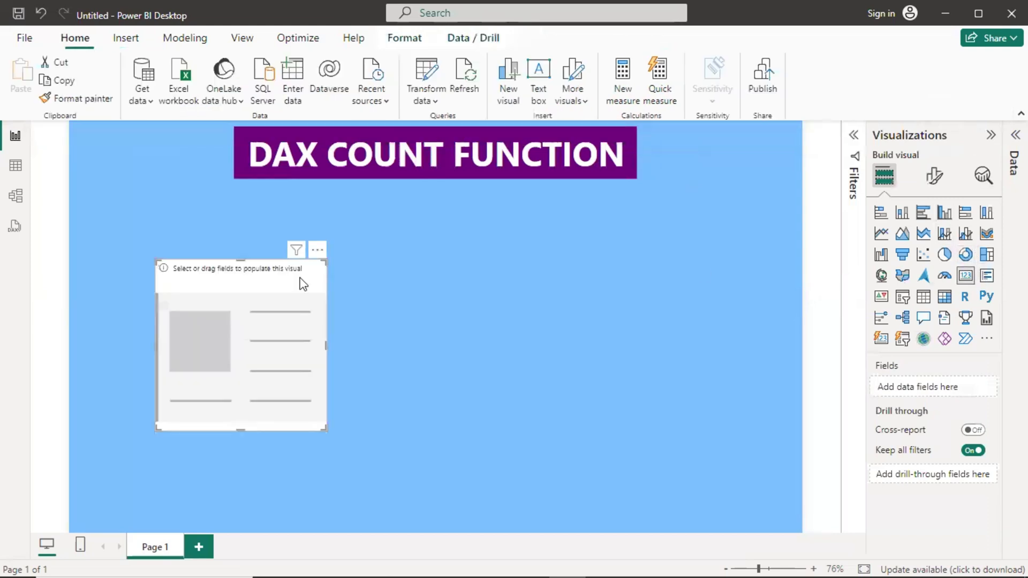
left_click_drag(271, 346, 320, 290)
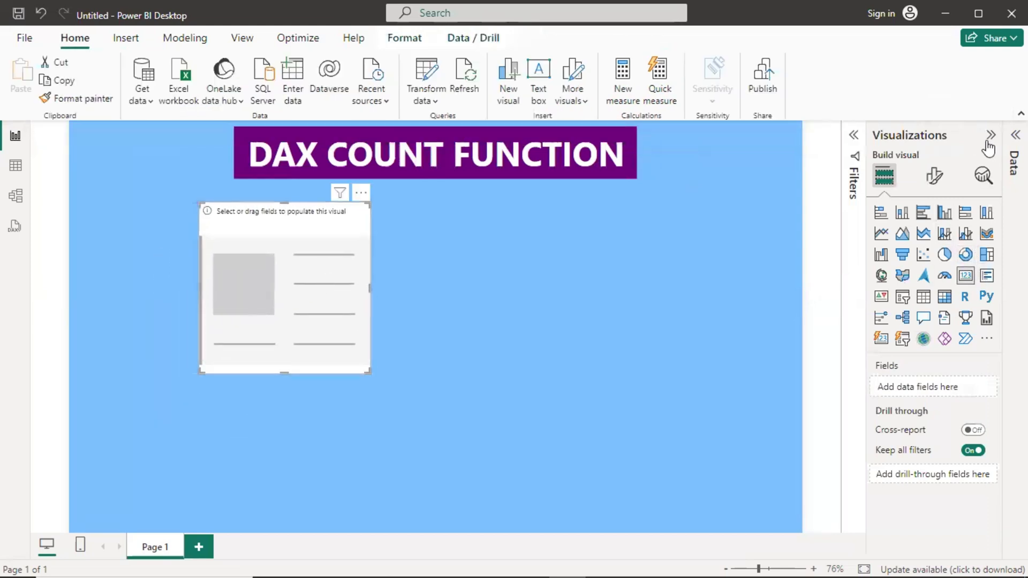
Add the TOTAL CUSTOMER measure from the Data table to the card's fields
left_click(1016, 135)
scroll(966, 374, "down", 3)
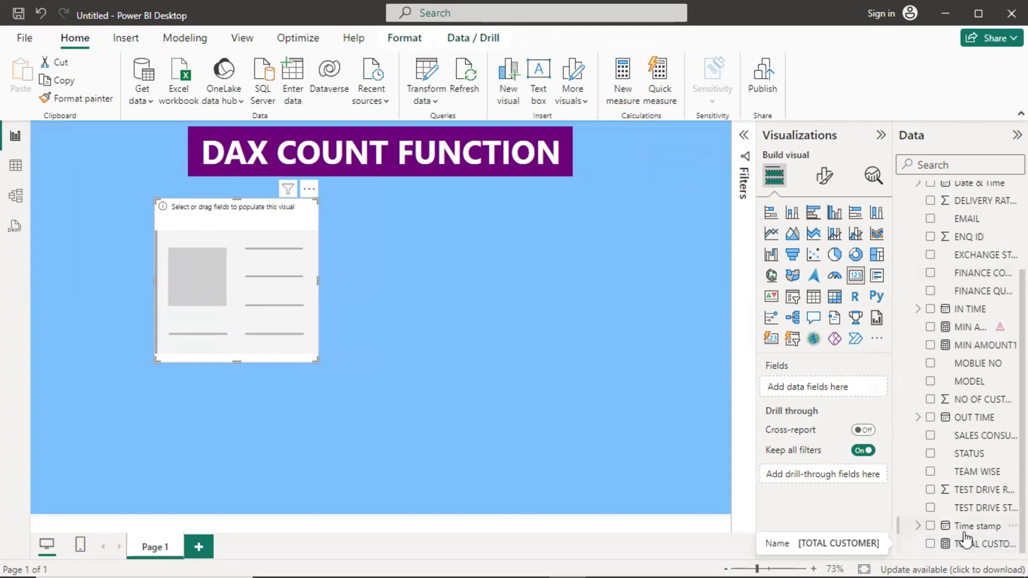
left_click_drag(985, 546, 841, 383)
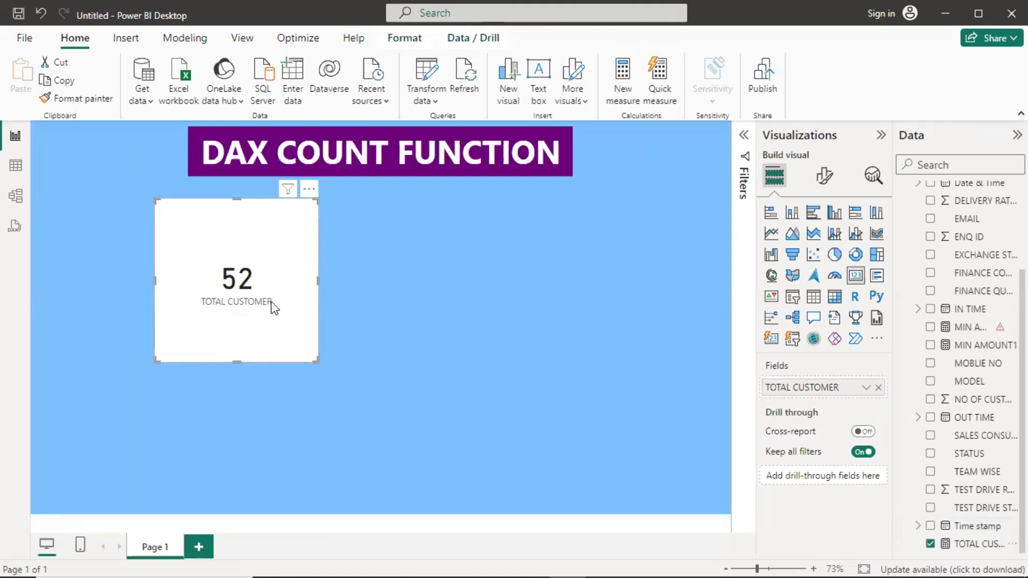
Center the card beneath the report title and resize it to a compact rectangle about twice as wide as high
left_click_drag(274, 267, 419, 265)
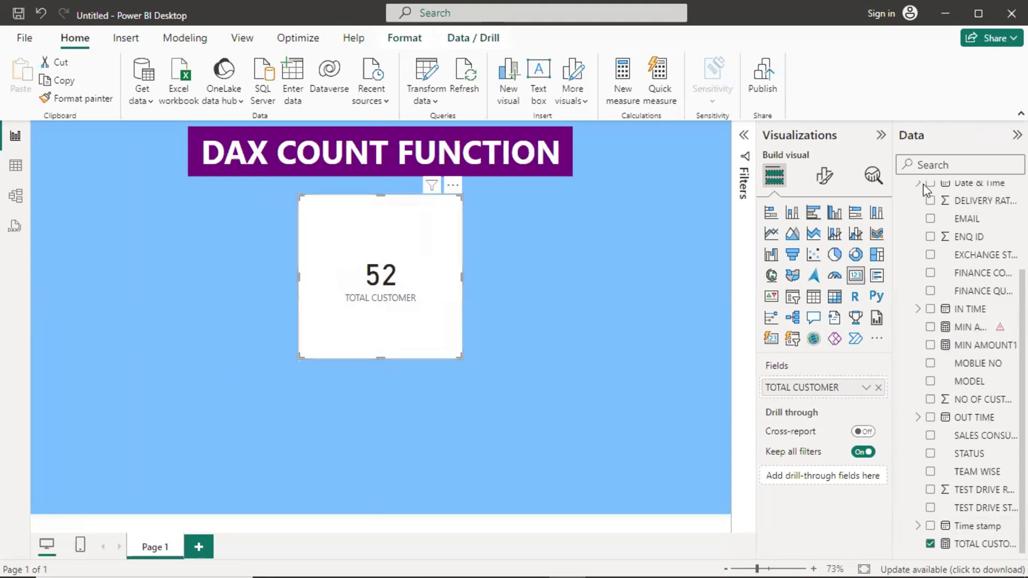
left_click_drag(385, 356, 387, 284)
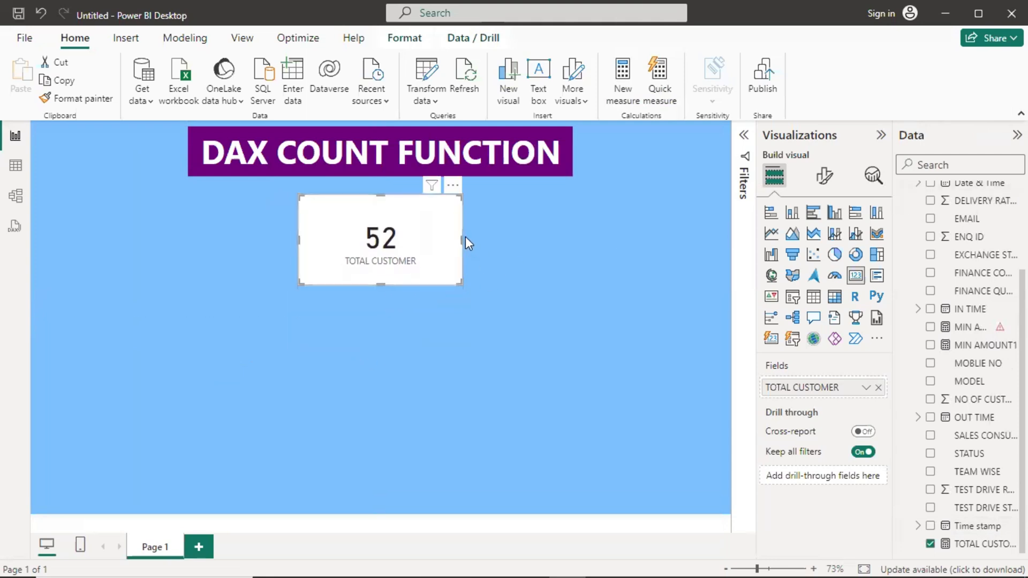
left_click_drag(461, 237, 483, 238)
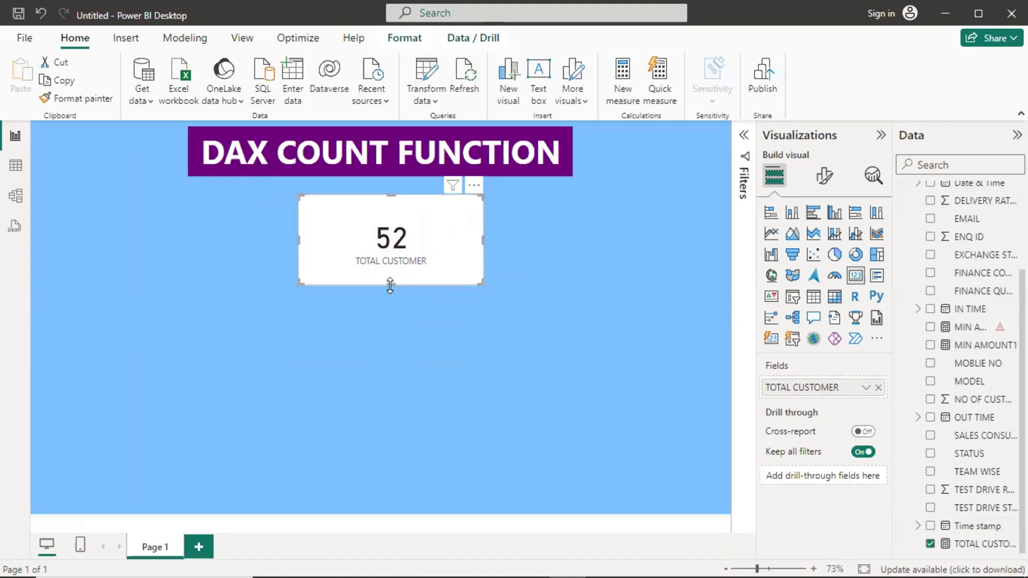
left_click_drag(483, 290, 470, 275)
Format the card's callout value with font size 52, bold text and white color
left_click(817, 182)
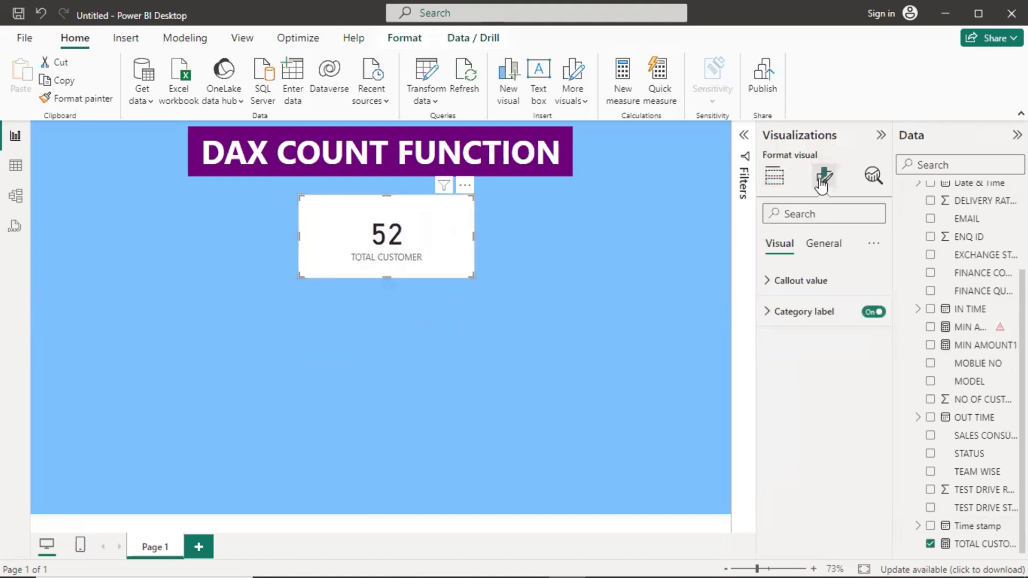
left_click(768, 288)
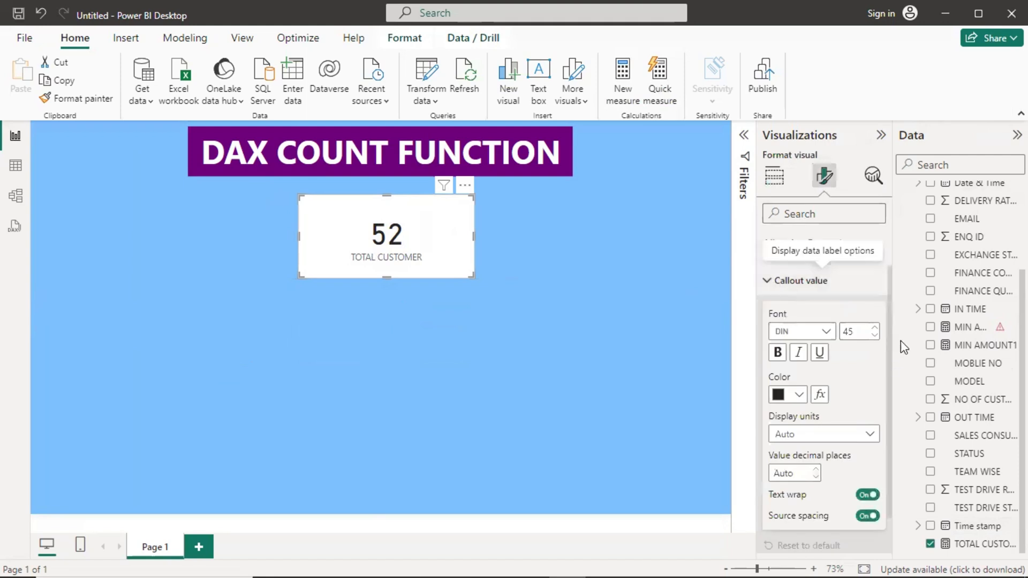
left_click(875, 330)
left_click(787, 395)
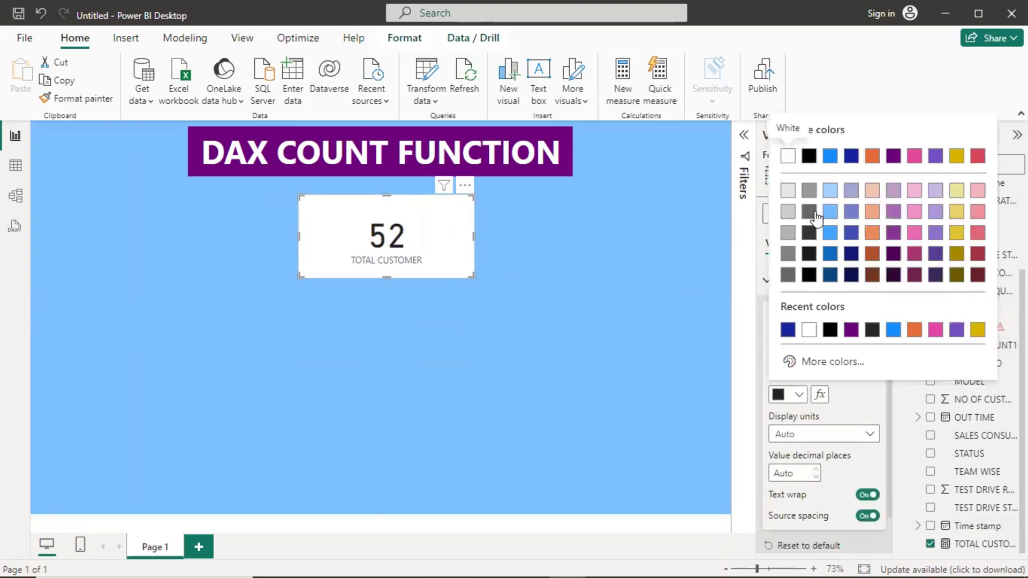
left_click(787, 156)
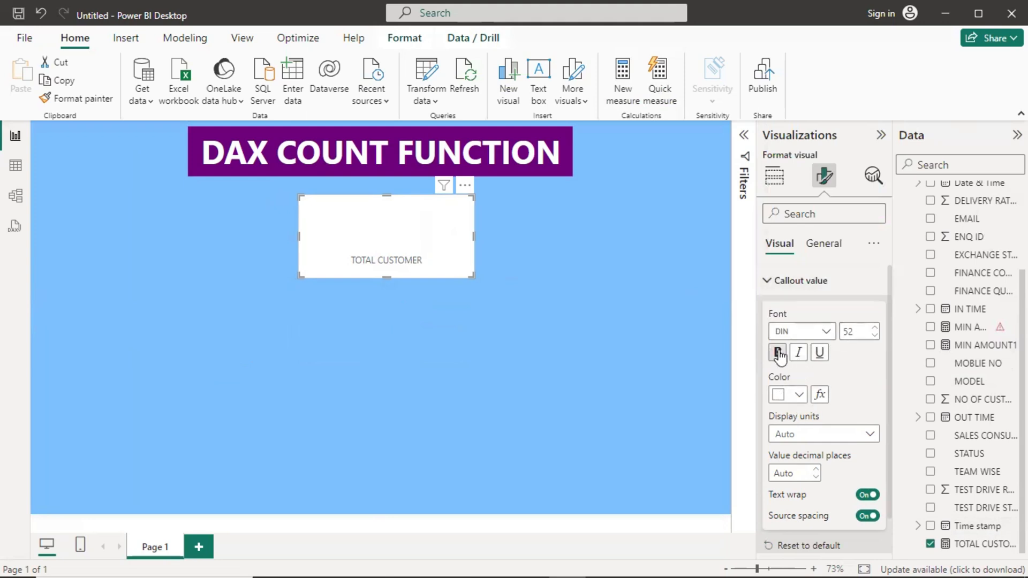
left_click(771, 282)
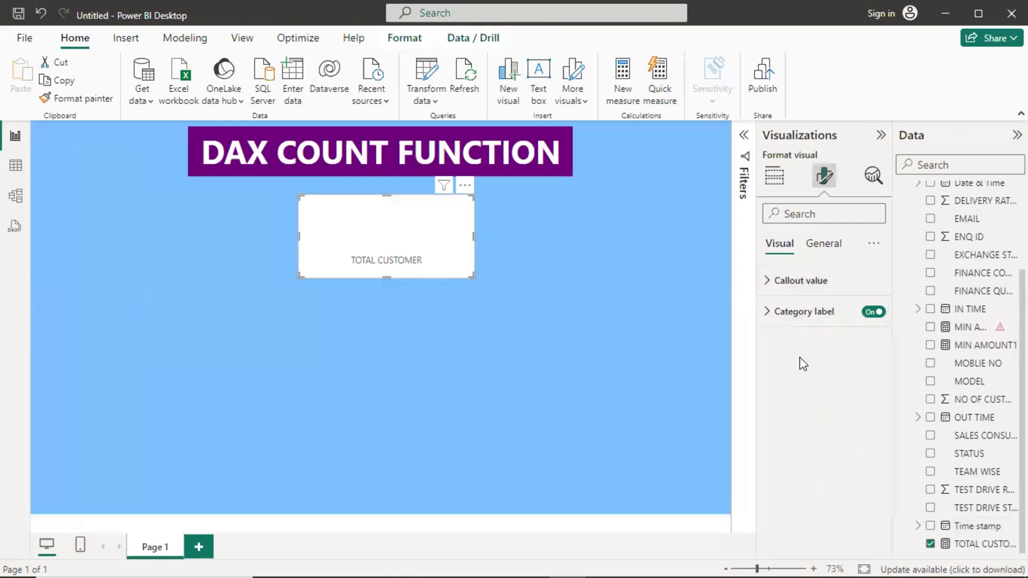
Format the card's category label with font size 17, bold text and white color
left_click(775, 322)
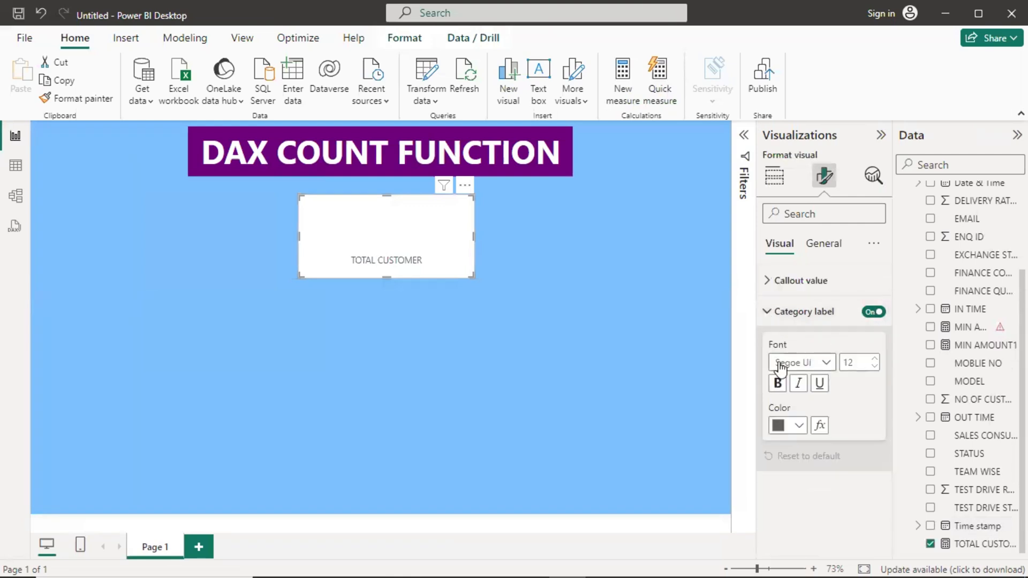
left_click(875, 359)
left_click(875, 360)
left_click(875, 360)
left_click(875, 359)
left_click(874, 359)
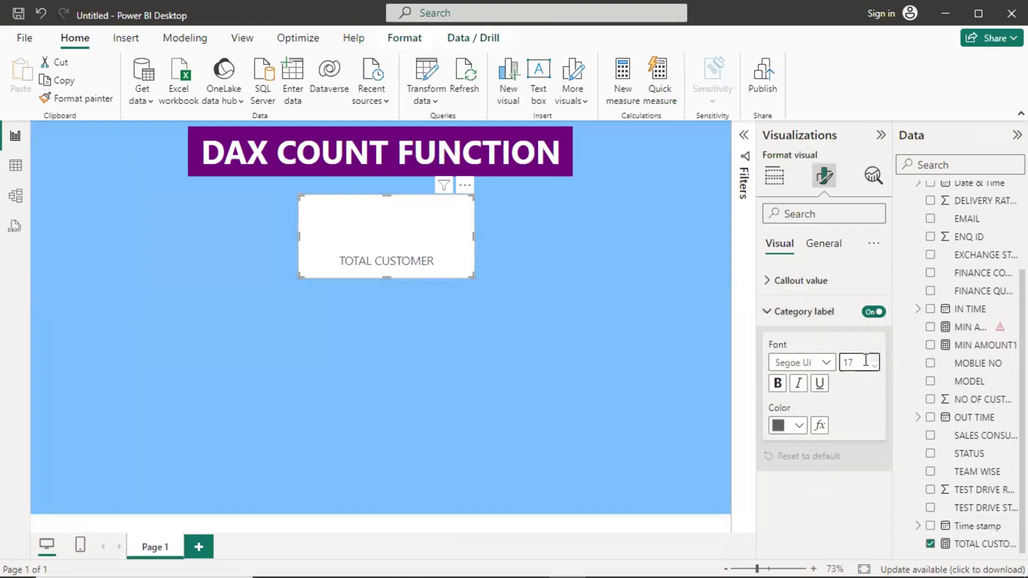
left_click(777, 383)
left_click(782, 425)
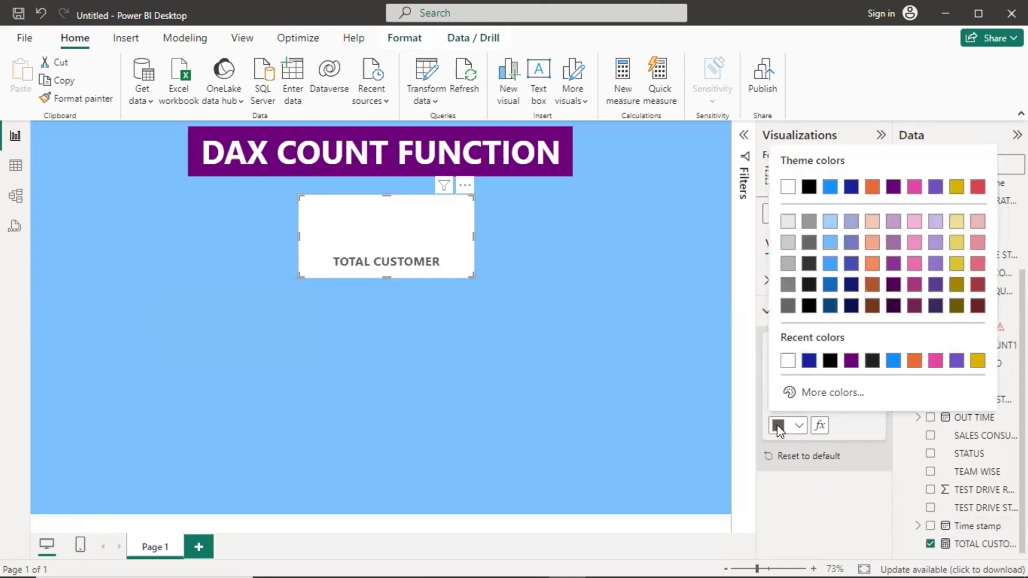
left_click(788, 361)
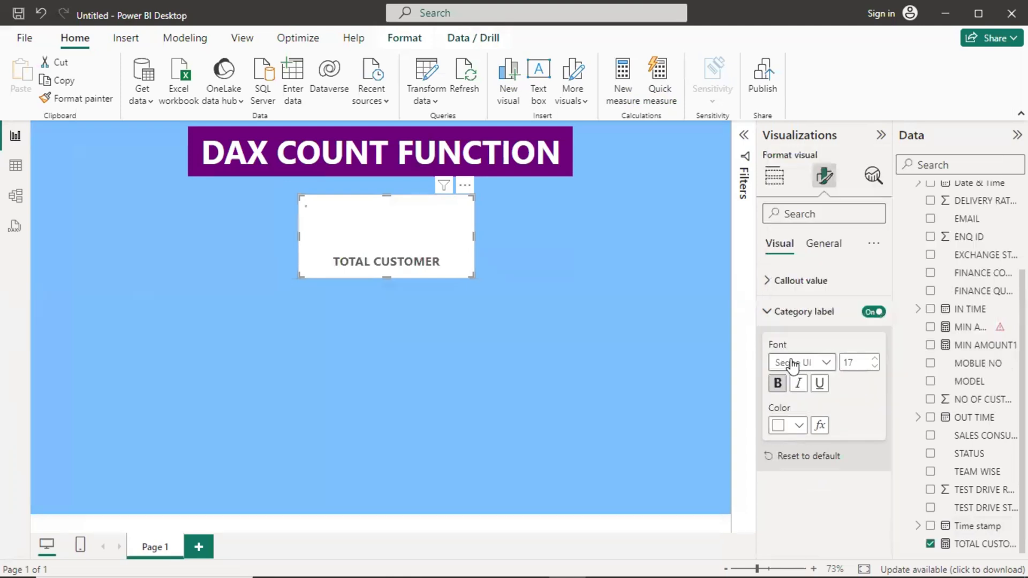
left_click(771, 312)
Give the card a dark purple background with 23% transparency
left_click(817, 243)
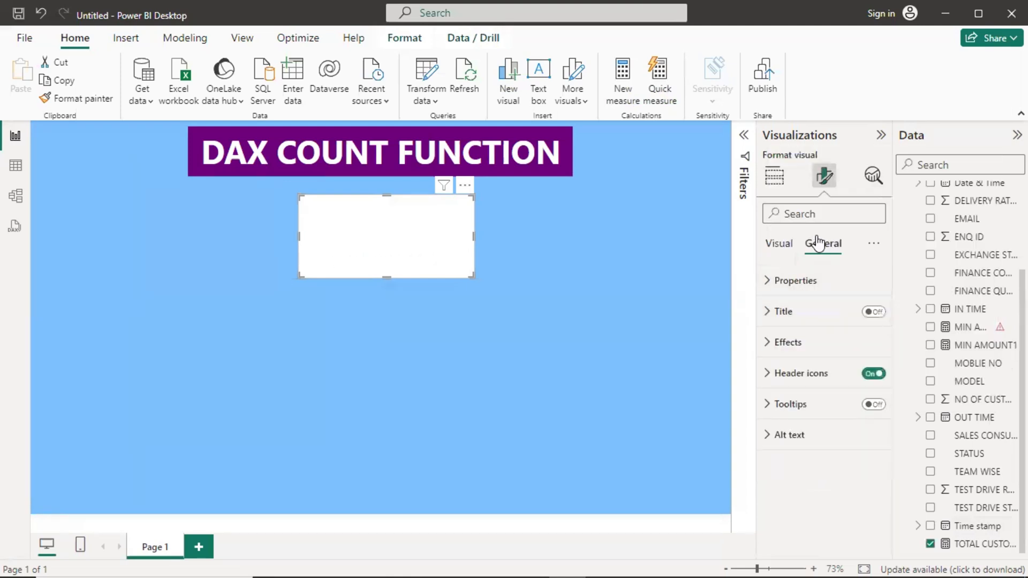
left_click(774, 344)
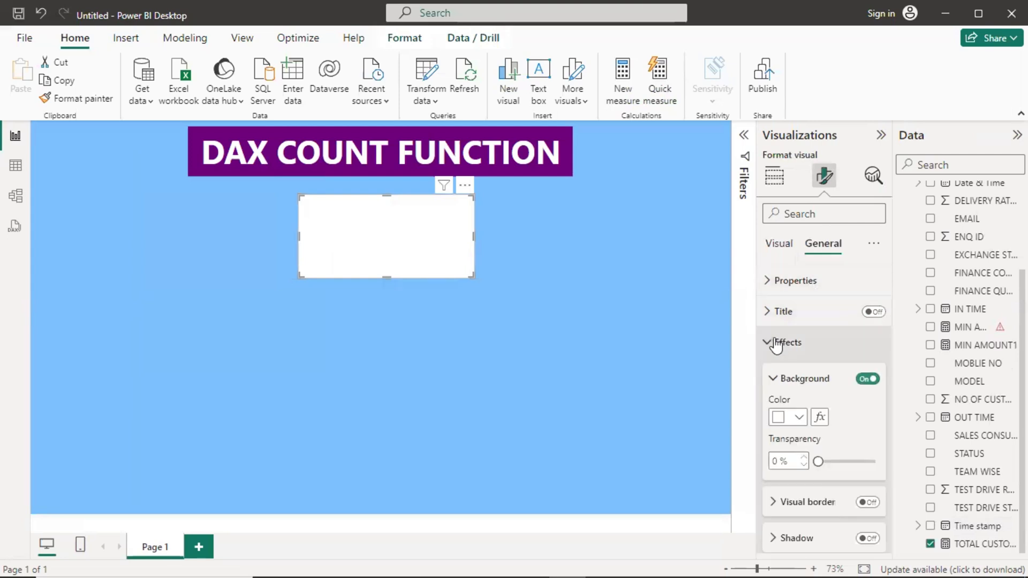
left_click(790, 418)
left_click(851, 354)
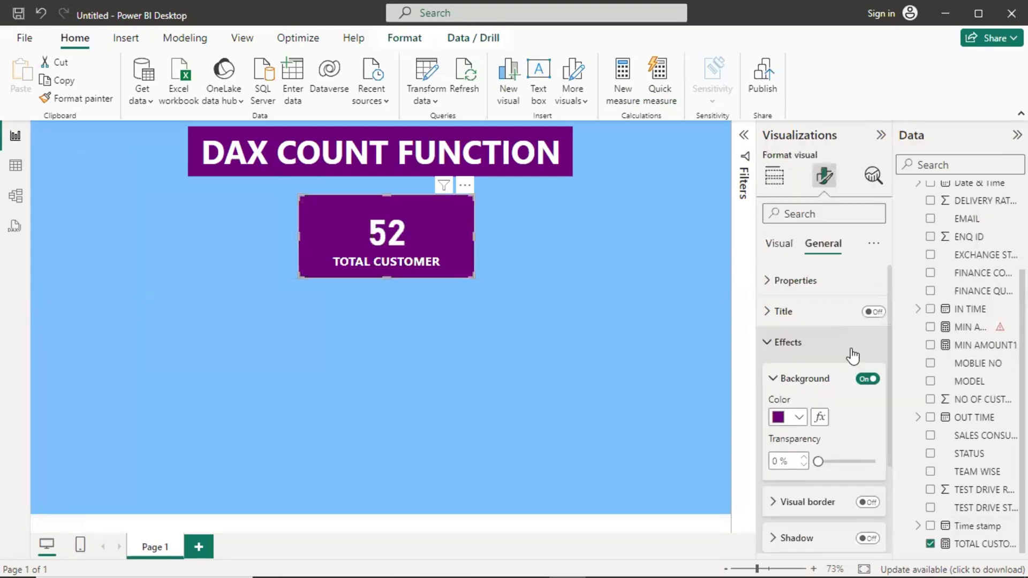
left_click_drag(820, 461, 831, 462)
left_click_drag(832, 462, 834, 461)
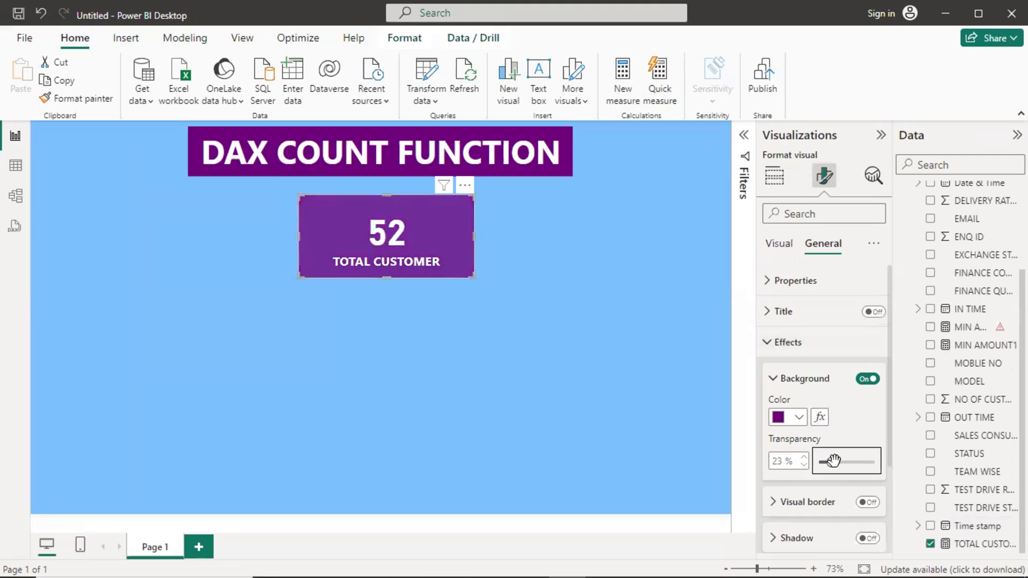
Turn on a dark purple visual border with 14 px rounded corners and set the card's background transparency to 24%
left_click(782, 502)
scroll(810, 497, "down", 2)
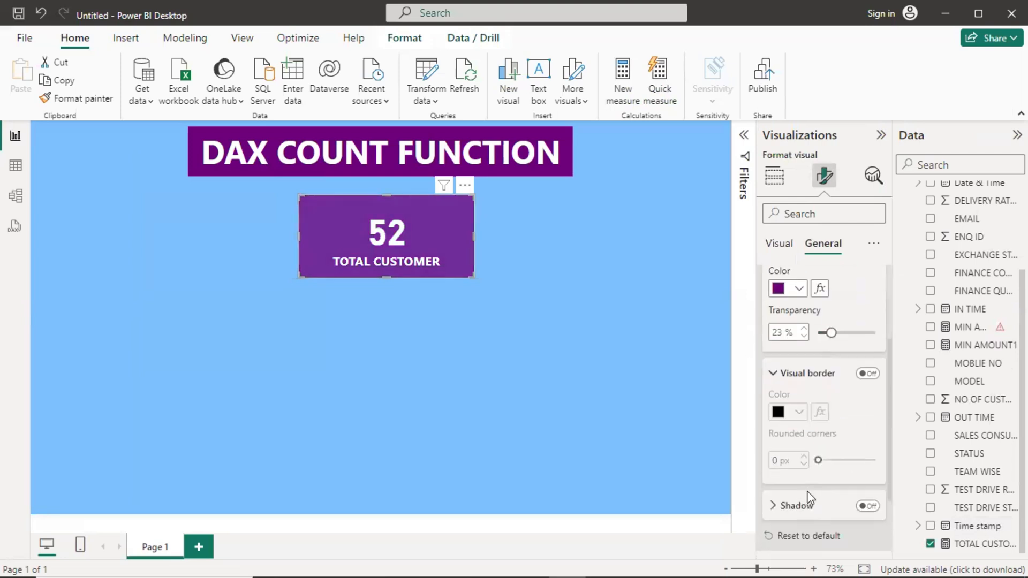
left_click(877, 374)
left_click(780, 413)
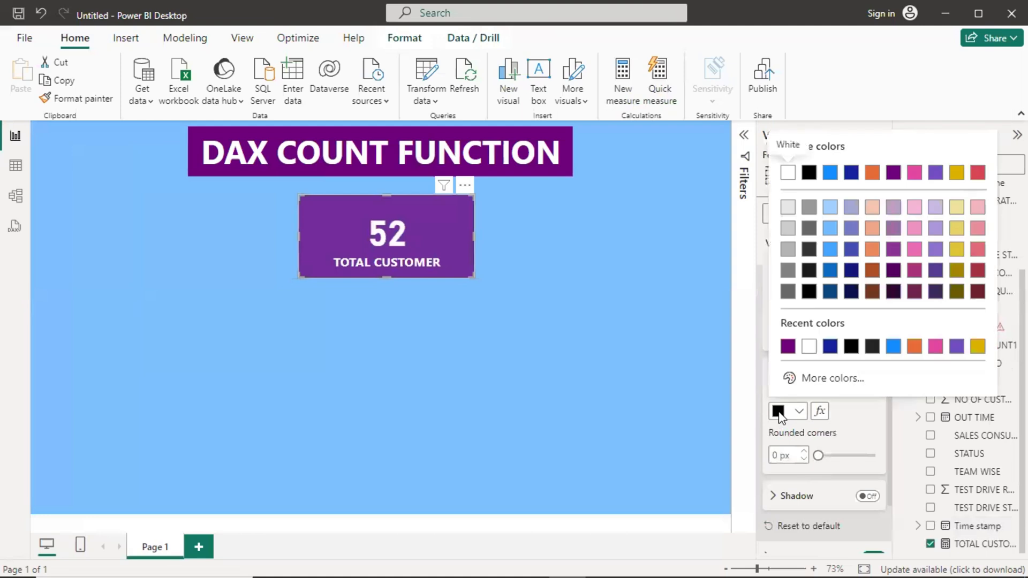
left_click(788, 346)
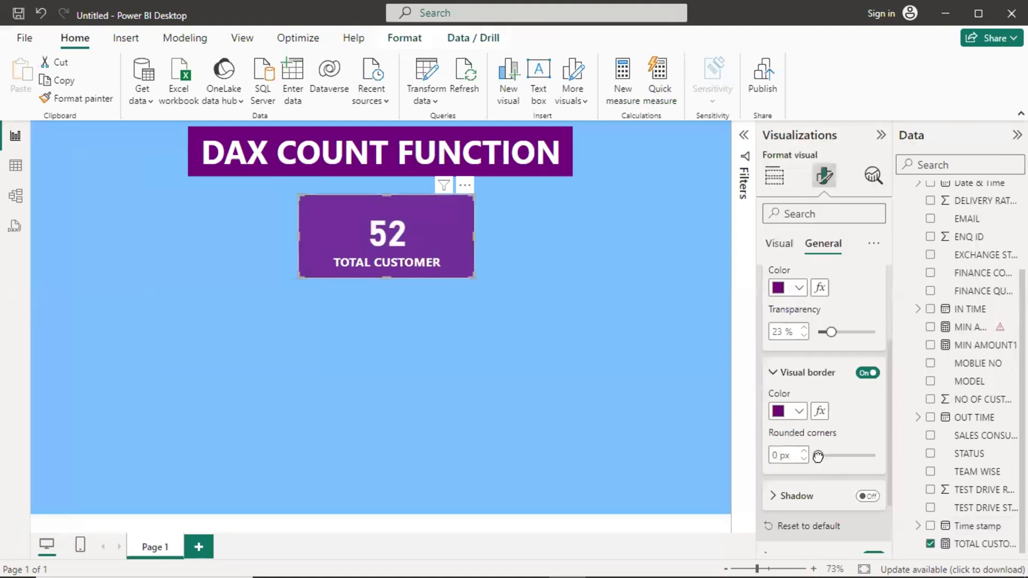
left_click_drag(819, 456, 845, 457)
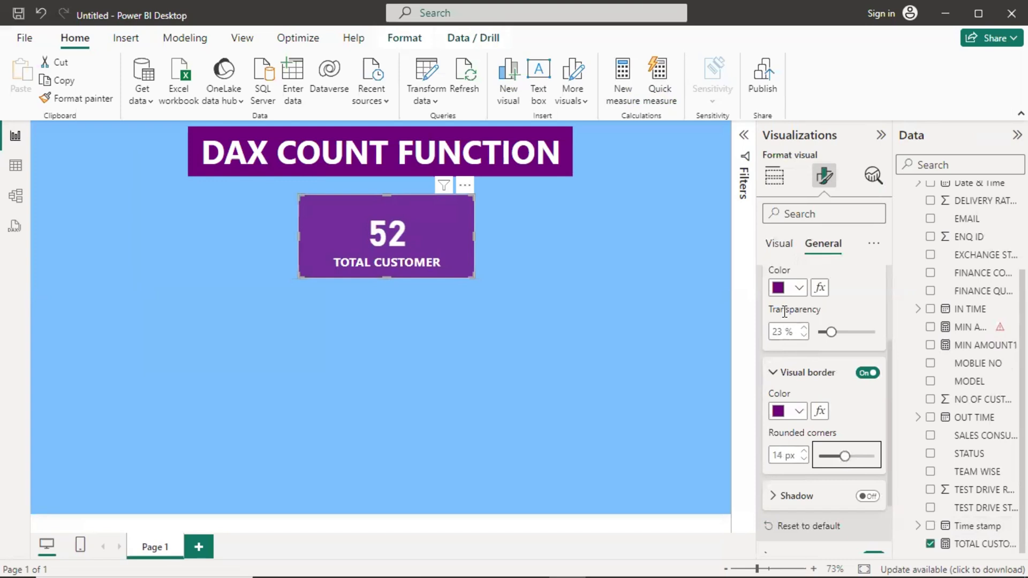
left_click_drag(831, 332, 833, 333)
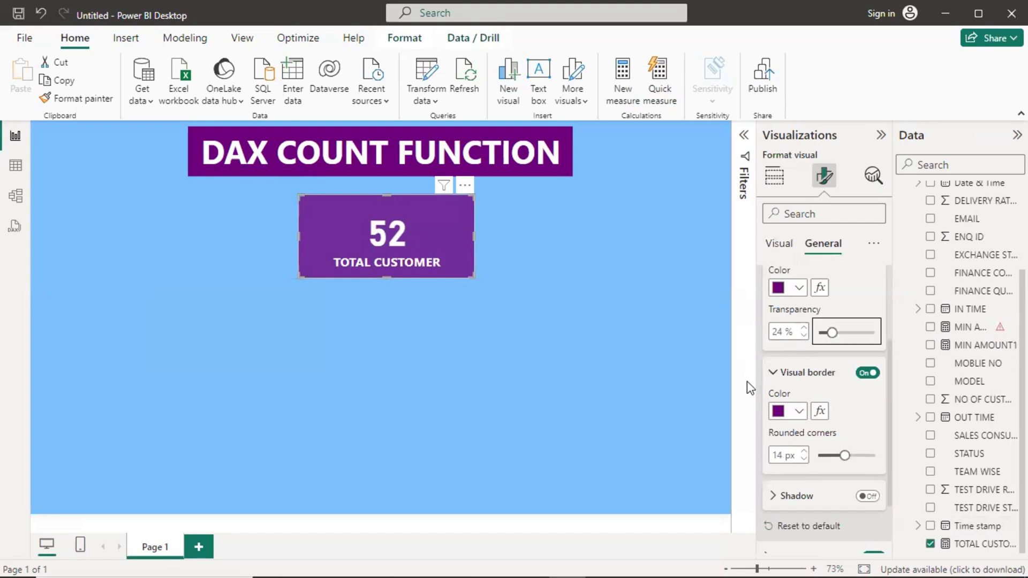
left_click(699, 360)
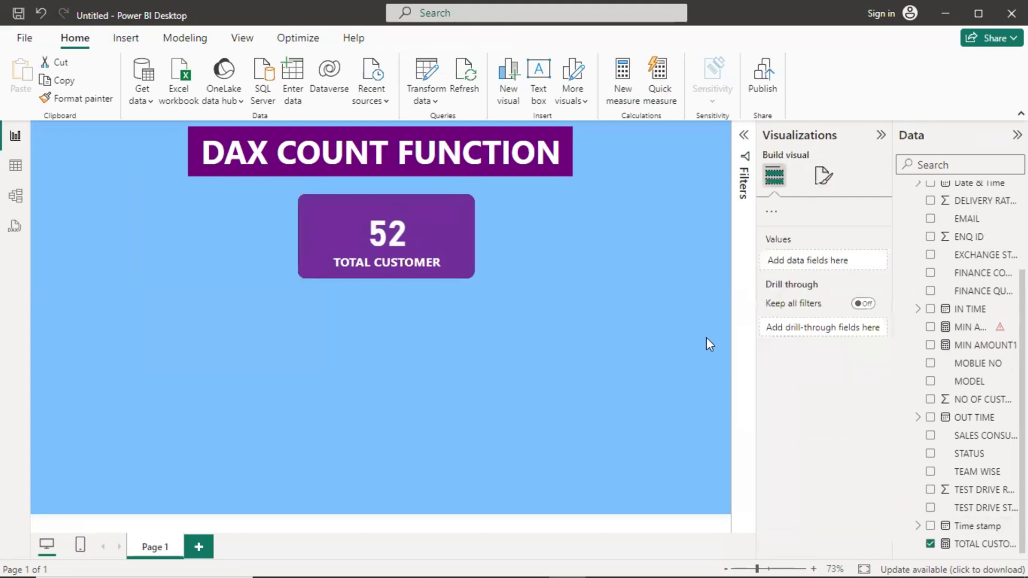